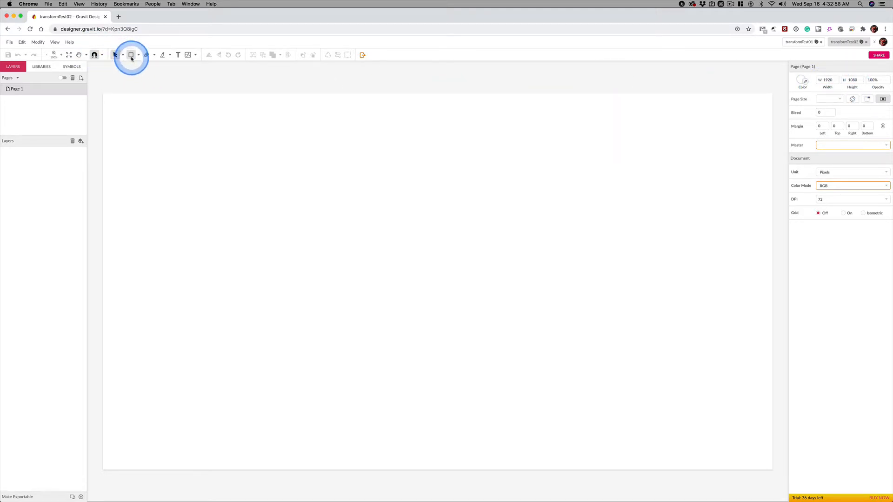
- Draw a tall rectangle about 85 px wide and 299 px high in the upper middle of the page
left_click(131, 55)
left_click_drag(332, 159, 362, 262)
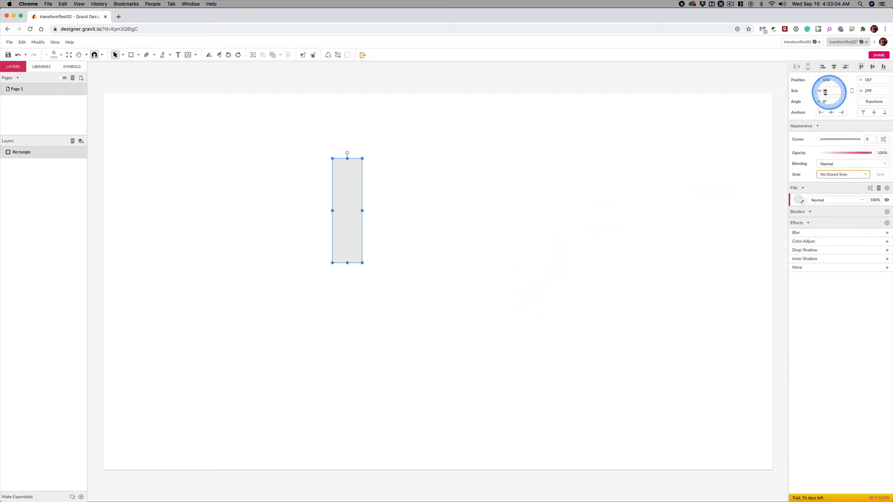
key("ctrl")
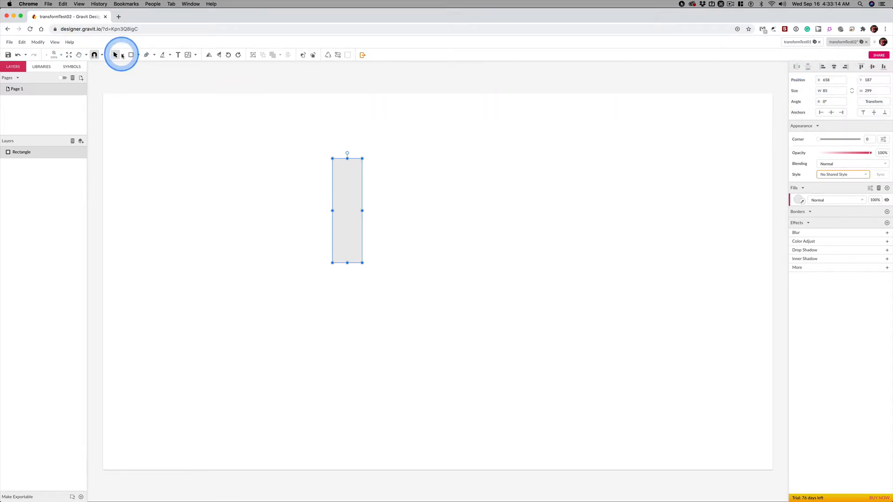
- Review the snapping options, especially Snap to Full Pixels
left_click(123, 56)
left_click(101, 56)
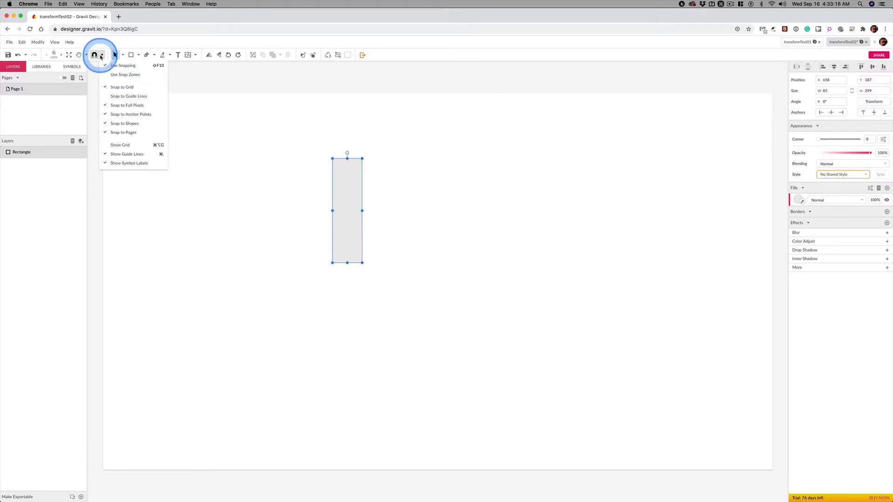
left_click(135, 105)
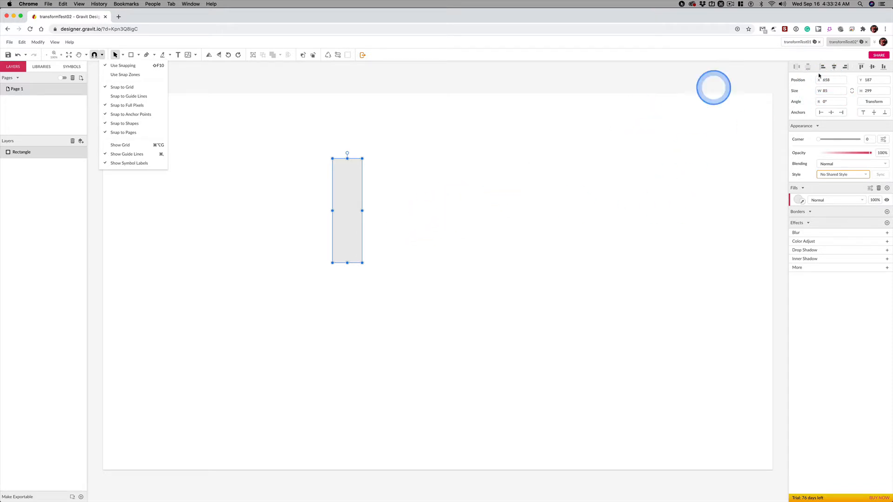
- Set the rectangle's width to 20 px and its height to 300 px, and deselect it
left_click(825, 91)
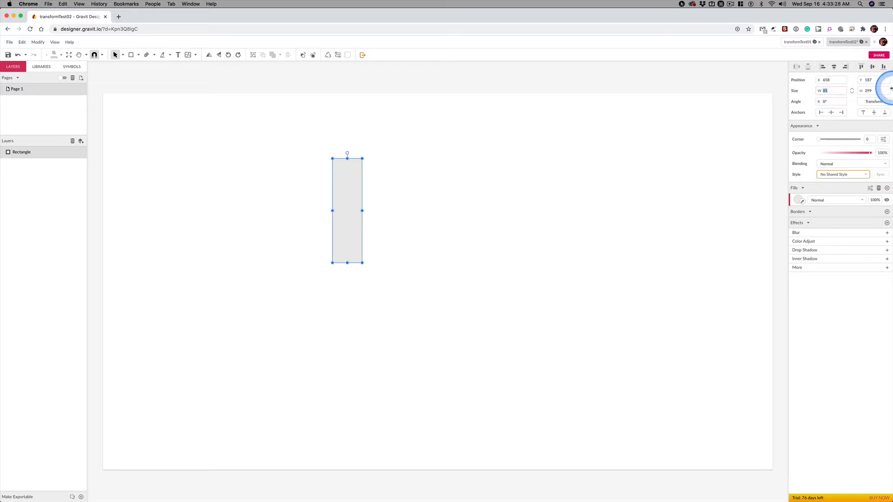
key("Tab")
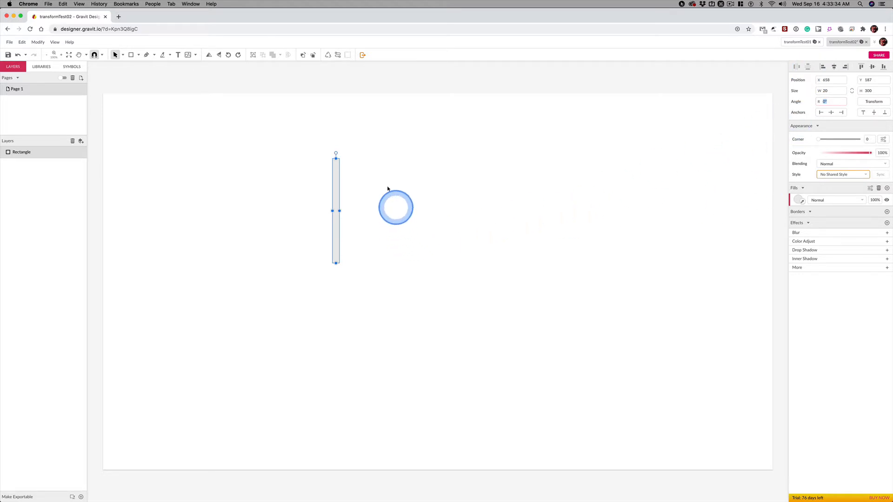
key("BackSpace")
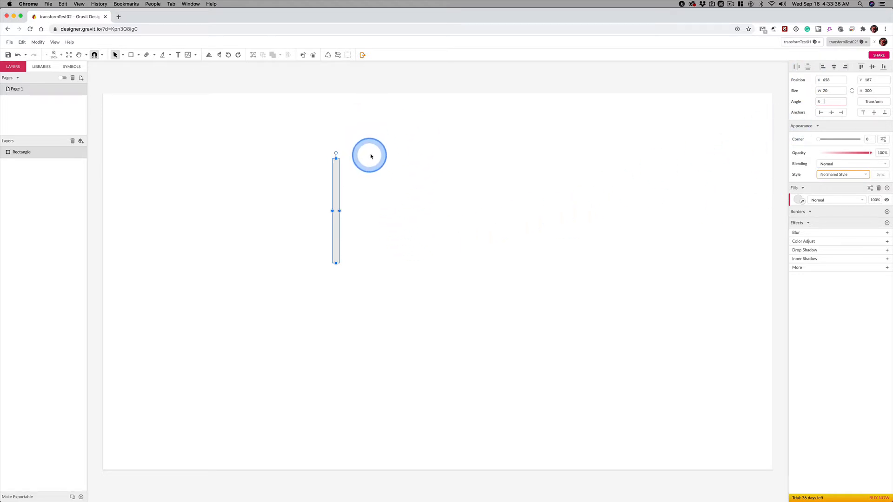
left_click(380, 152)
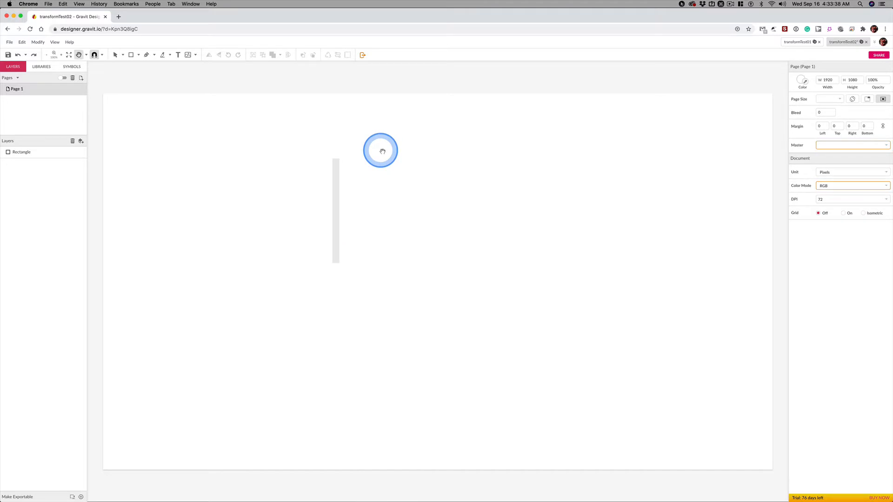
- Select the narrow rectangle and review the blending modes available for it
mouse_move(371, 151)
left_mouse_down()
mouse_move(391, 177)
mouse_move(365, 146)
left_mouse_up()
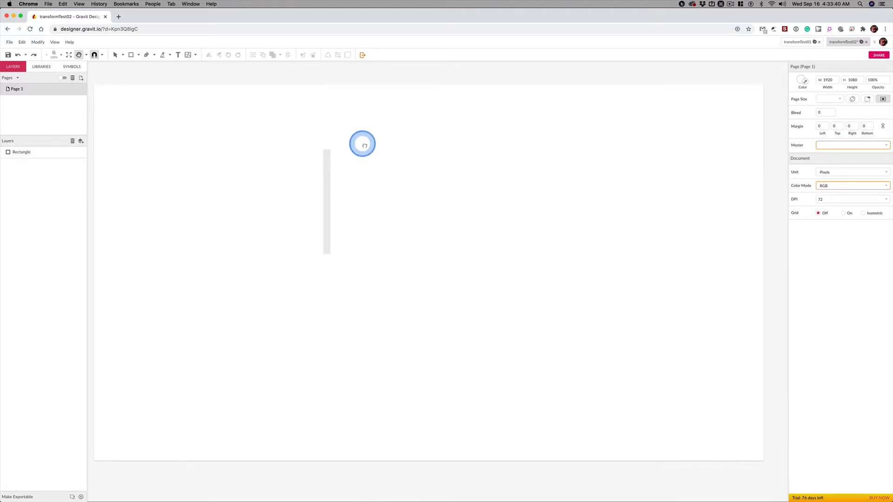
key("v")
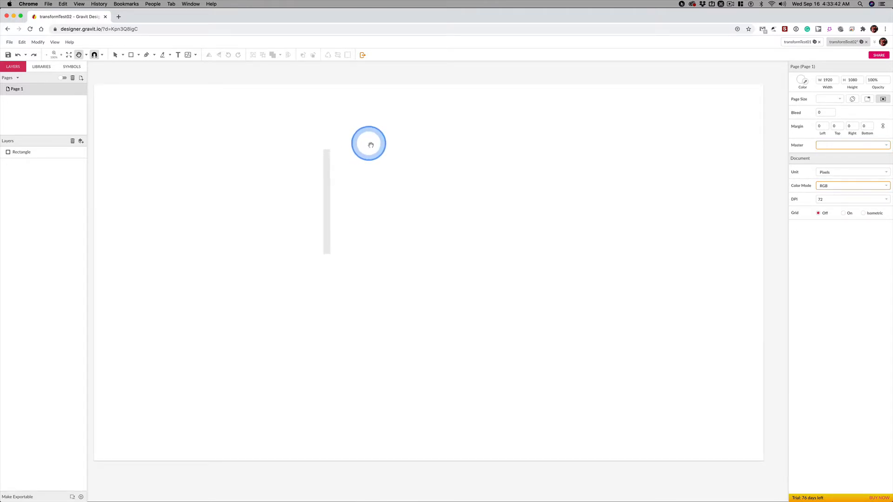
key("super+space")
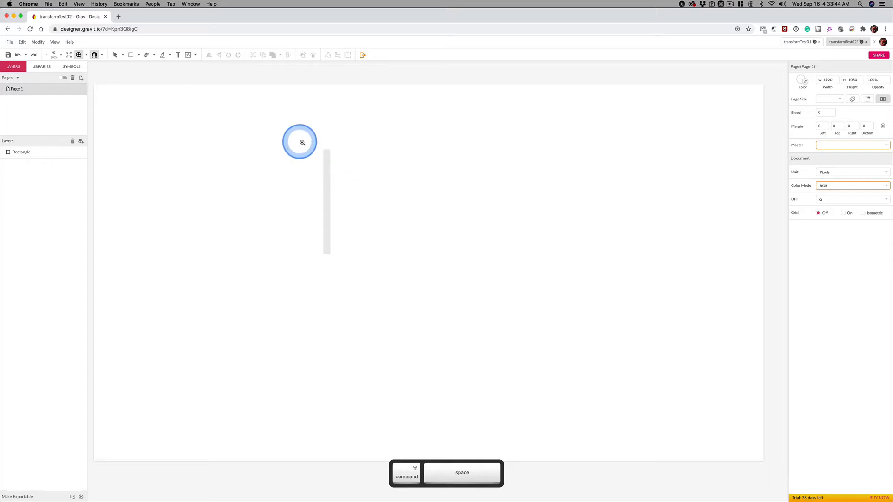
left_click_drag(302, 140, 556, 262)
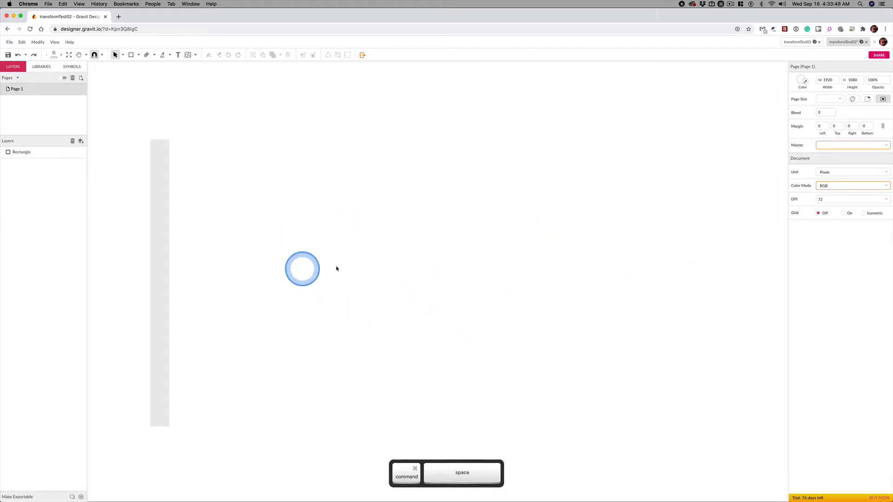
left_click(163, 166)
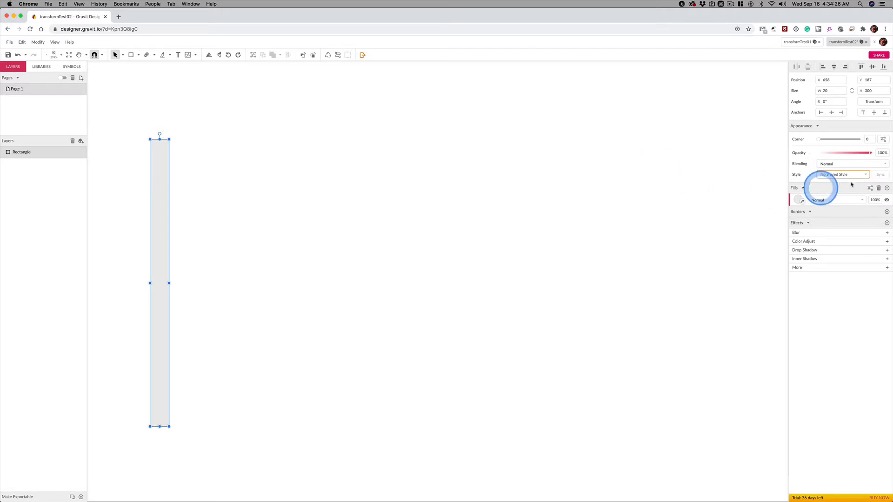
left_click(837, 164)
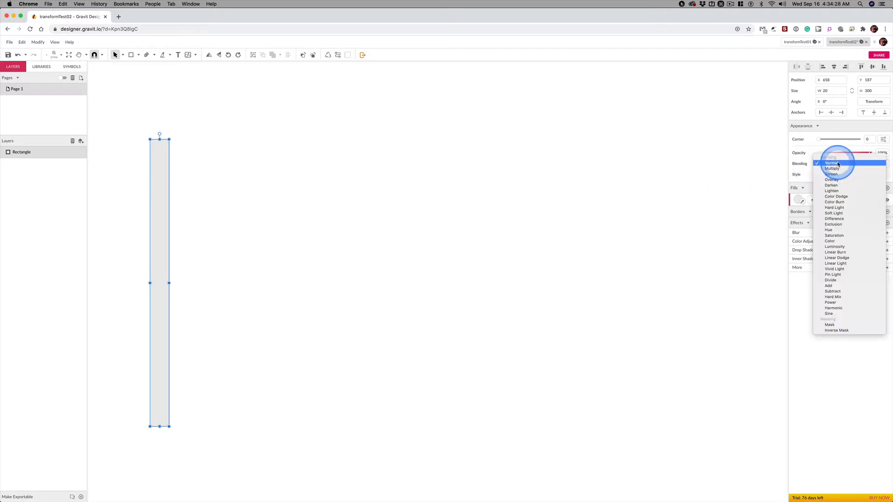
left_click(840, 449)
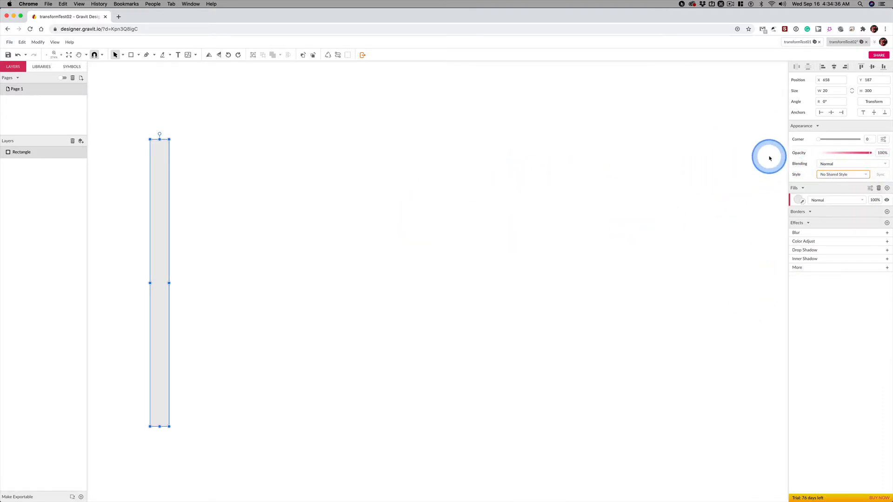
- Transform the rectangle with a horizontal move of 20 px, a top-left pivot and 19 copies
left_click(874, 102)
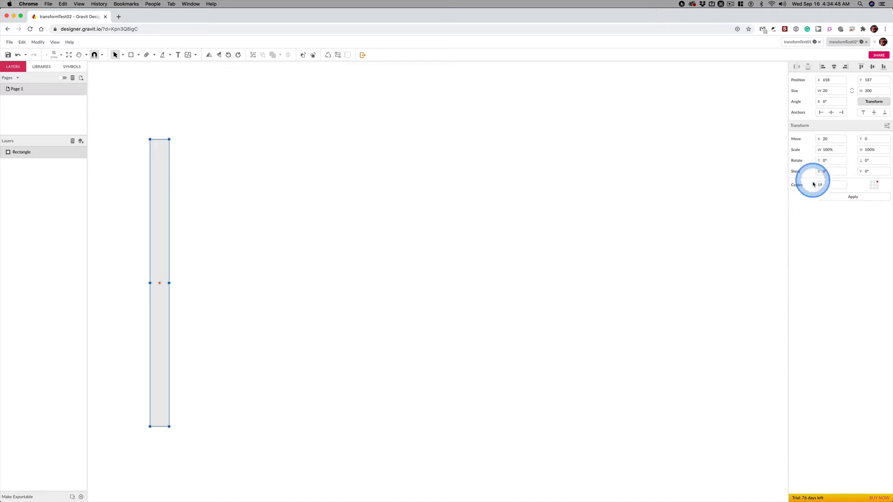
key("ctrl")
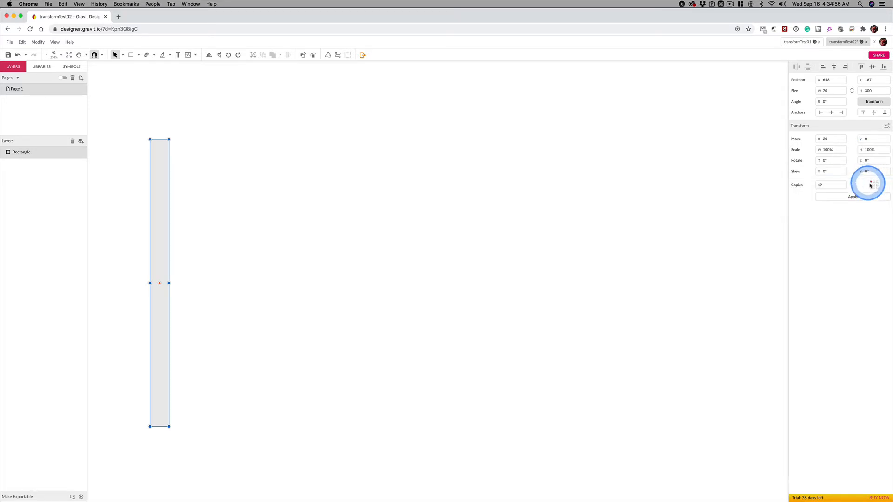
key("ctrl")
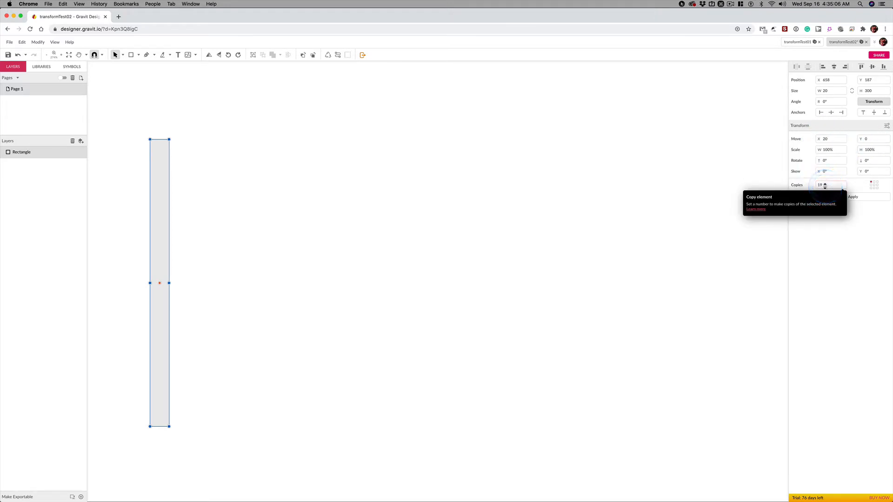
left_click(858, 200)
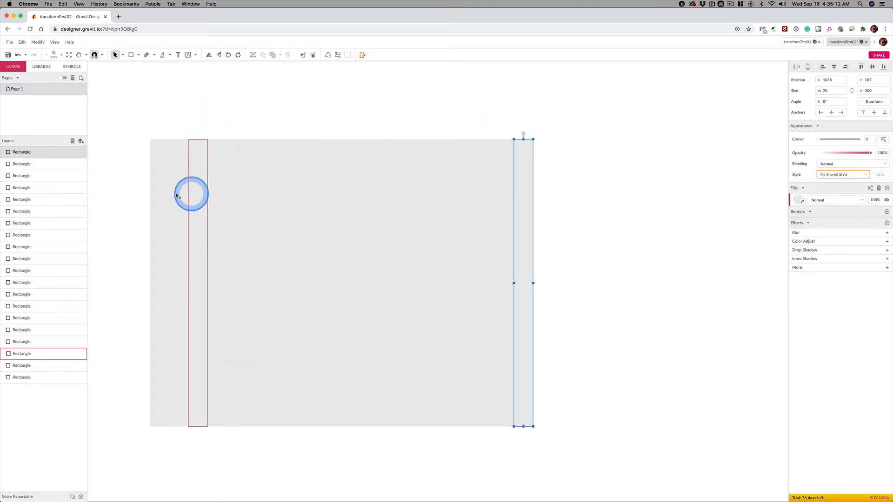
- Select the rightmost copy and set its transform pivot to the top-right corner
left_click(661, 190)
left_click(528, 178)
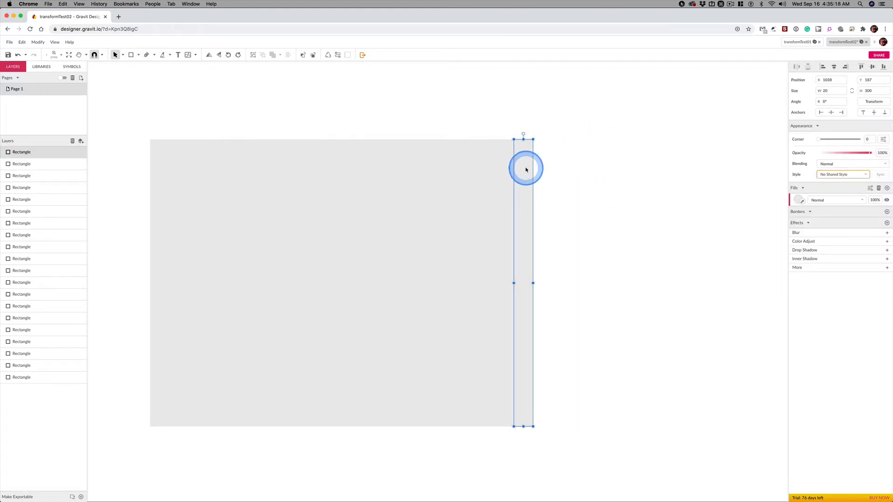
left_click(874, 101)
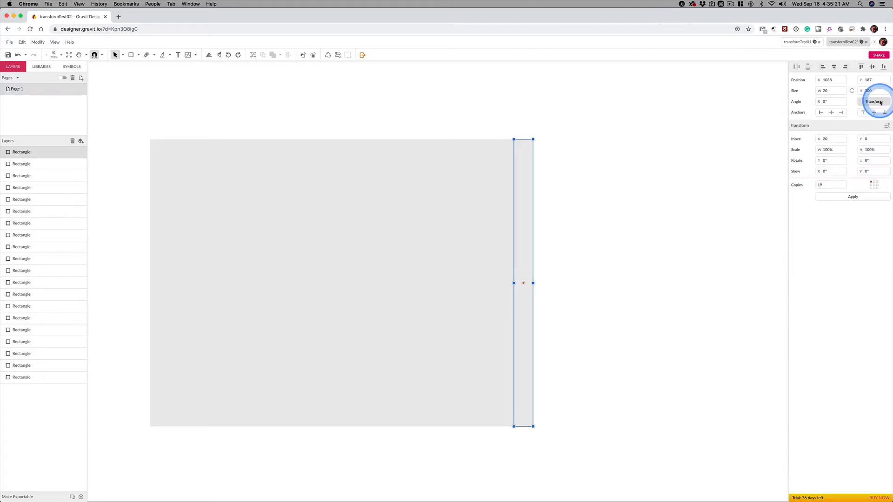
left_click(877, 183)
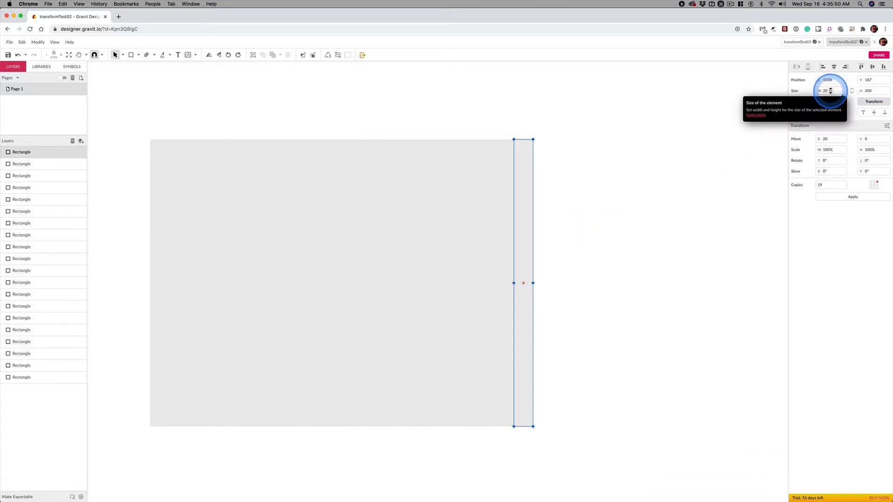
- Check the selected copy's width and the Snap to Full Pixels setting, and close the transform settings
left_click(831, 91)
left_click(107, 61)
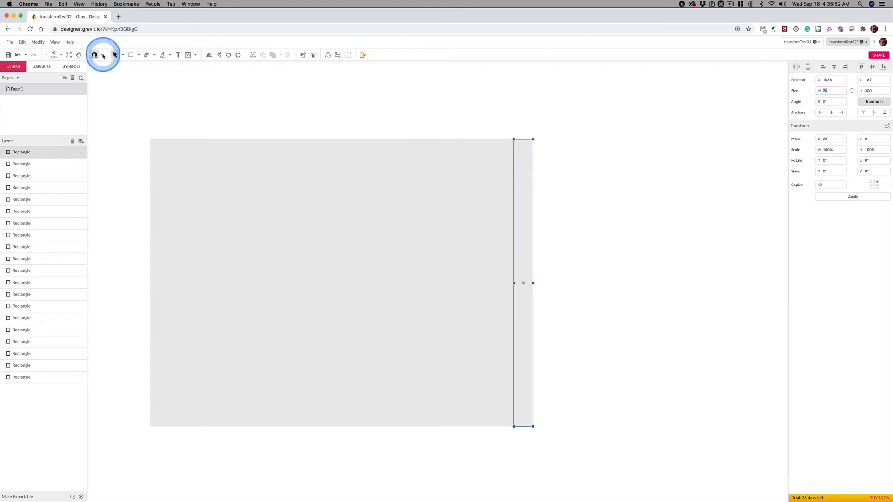
left_click(104, 56)
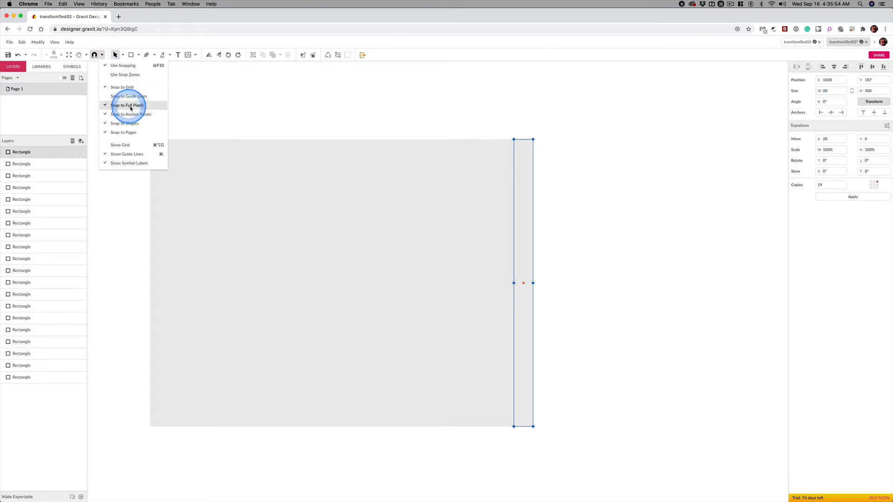
left_click(628, 178)
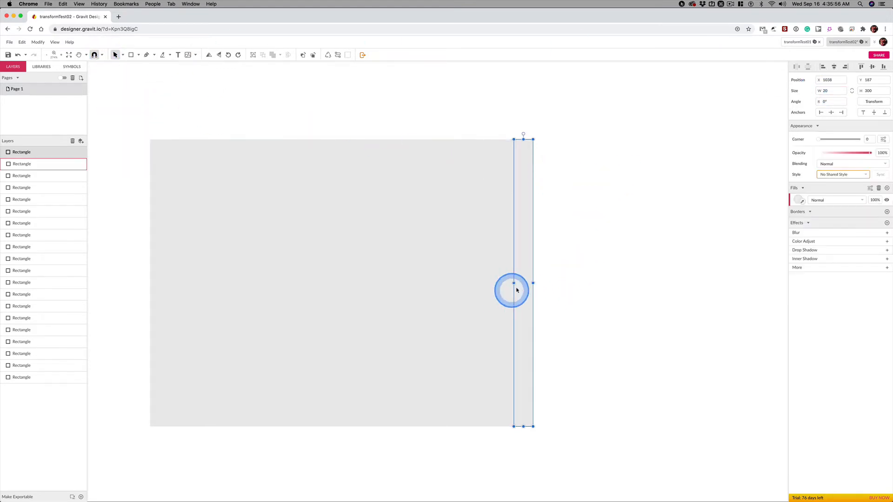
- Narrow the three rightmost rectangles from their left edges, making the last 1 px wide and the one before it 2 px
left_click_drag(513, 283, 531, 283)
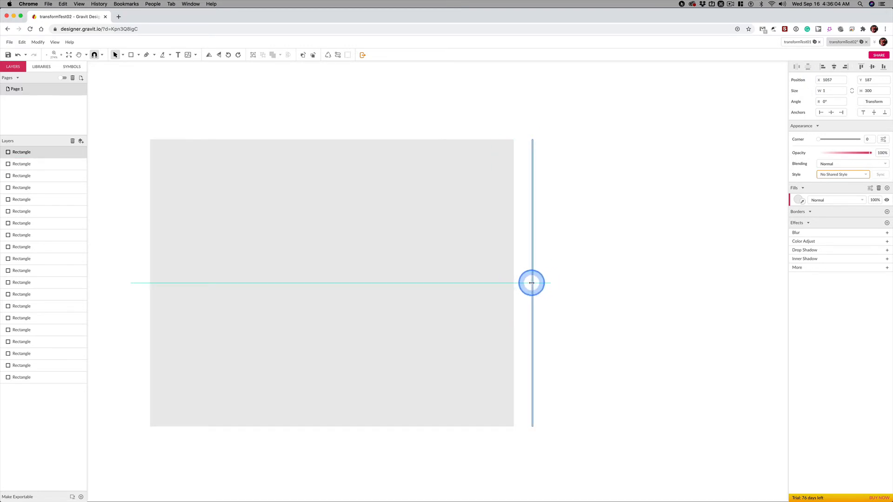
left_click_drag(532, 282, 512, 283)
left_click(499, 282)
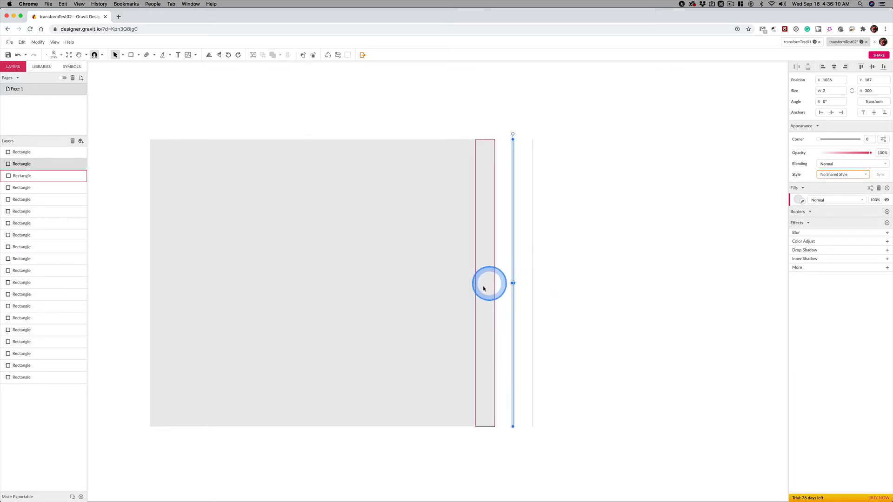
left_click(479, 286)
left_click_drag(476, 284, 492, 283)
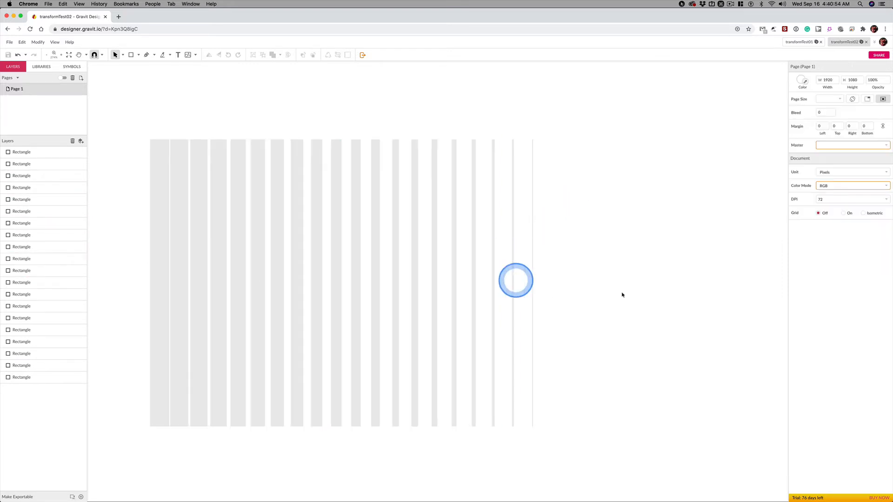
- Select all the bars and change their fill to pure black #000000, followed by pure white #FFFFFF
left_click(578, 271)
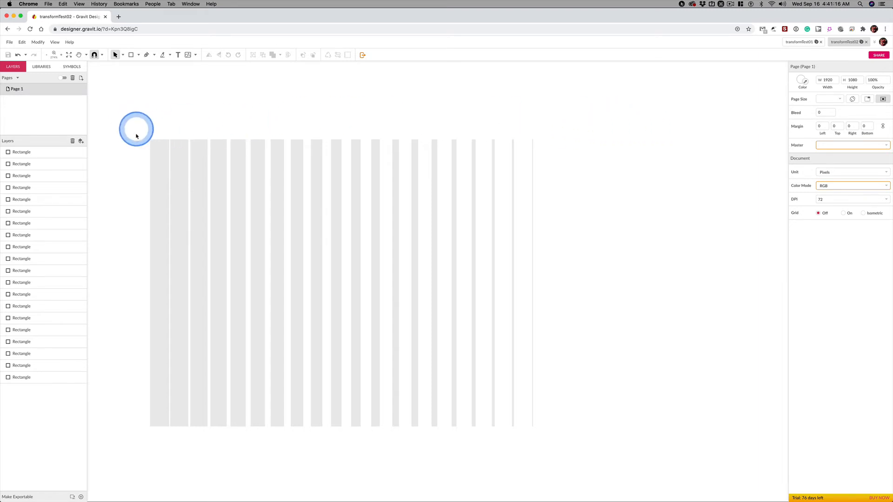
left_click_drag(132, 133, 634, 297)
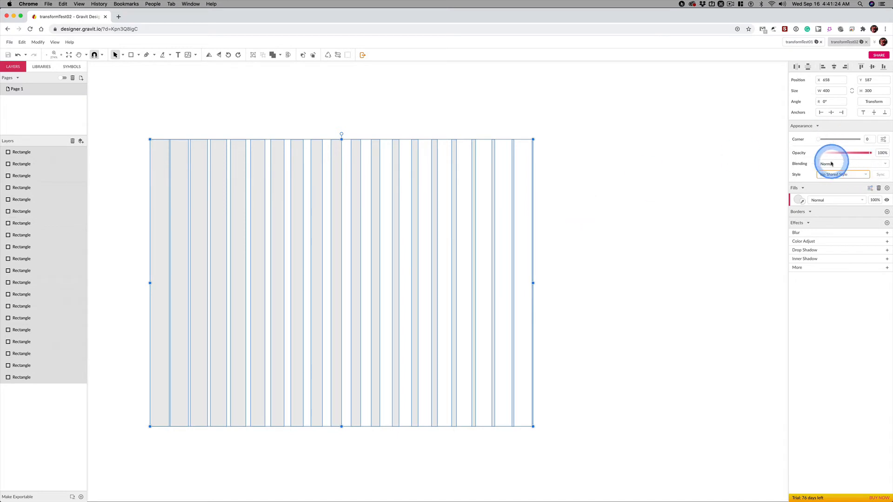
left_click(798, 199)
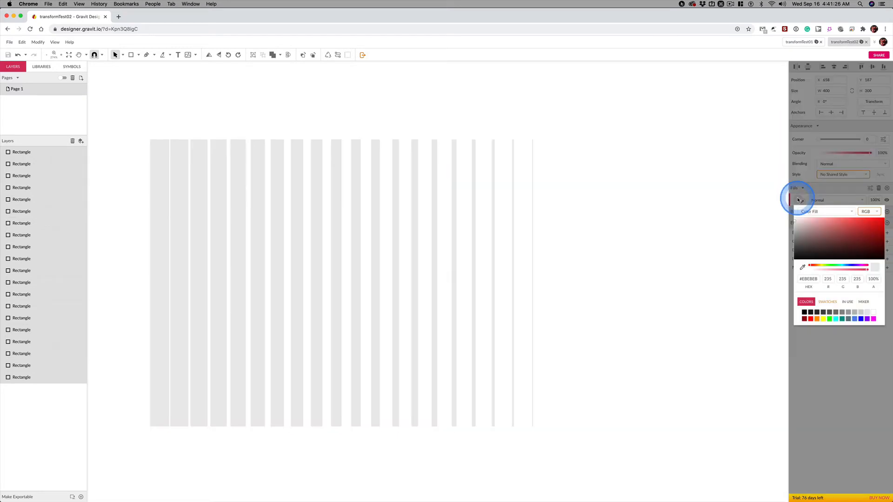
mouse_move(803, 247)
left_mouse_down()
mouse_move(793, 263)
mouse_move(807, 256)
left_mouse_up()
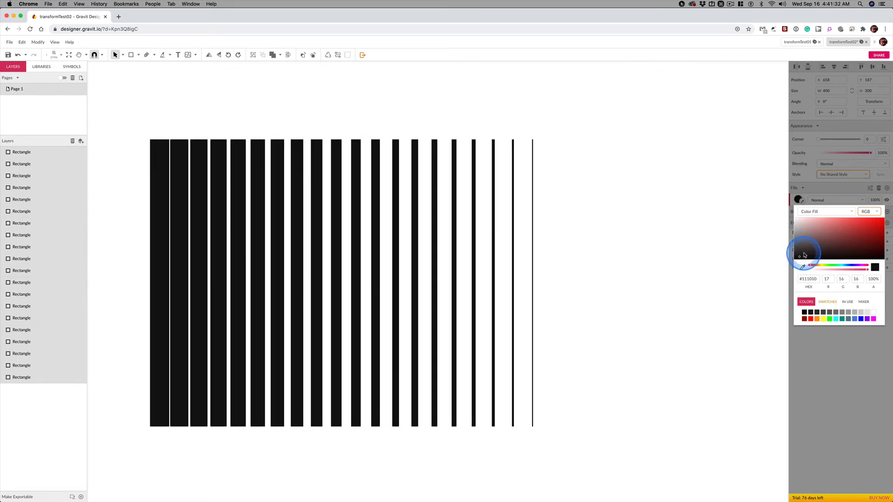
key("ctrl")
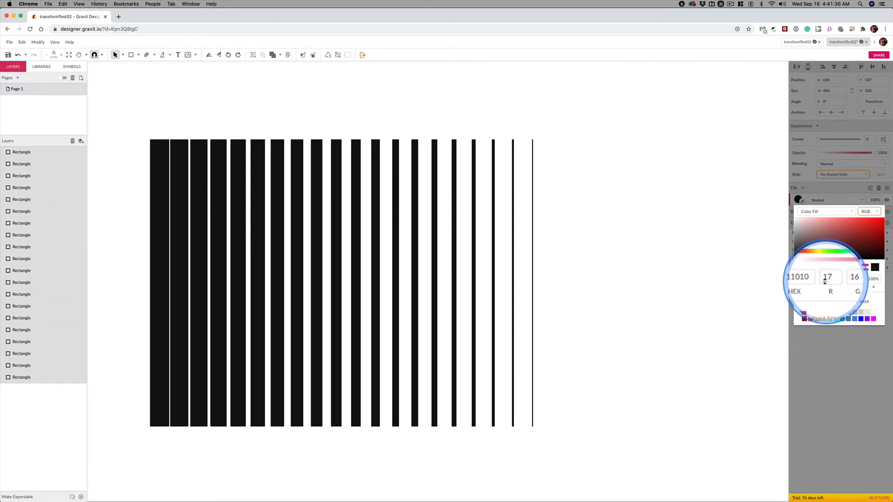
left_click(800, 257)
left_click_drag(797, 261, 793, 263)
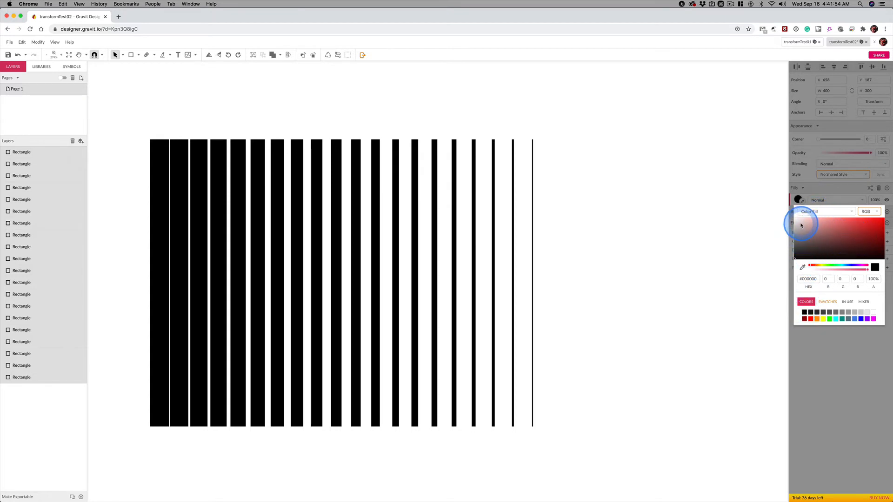
left_click(796, 221)
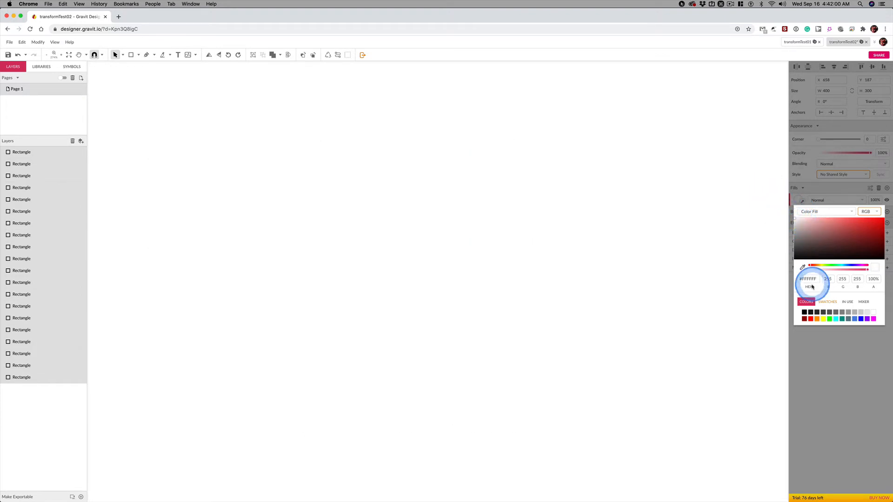
- Change the fill of all the bars back to black, select them all again and save the document
left_click_drag(797, 245, 787, 264)
left_click(619, 233)
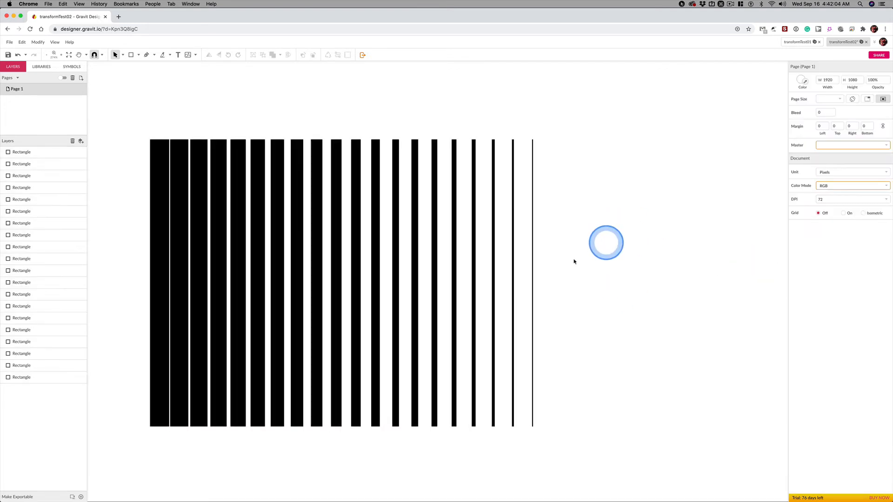
key("super+minus")
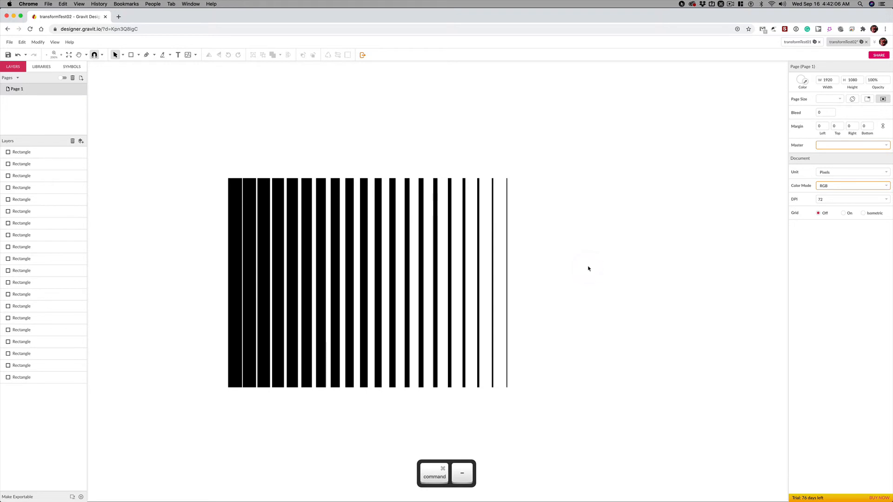
key("super+minus")
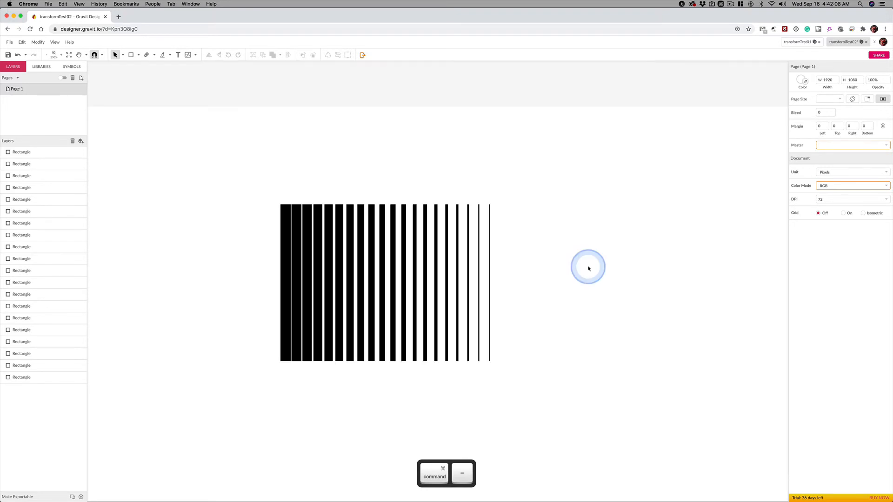
left_click_drag(252, 190, 536, 375)
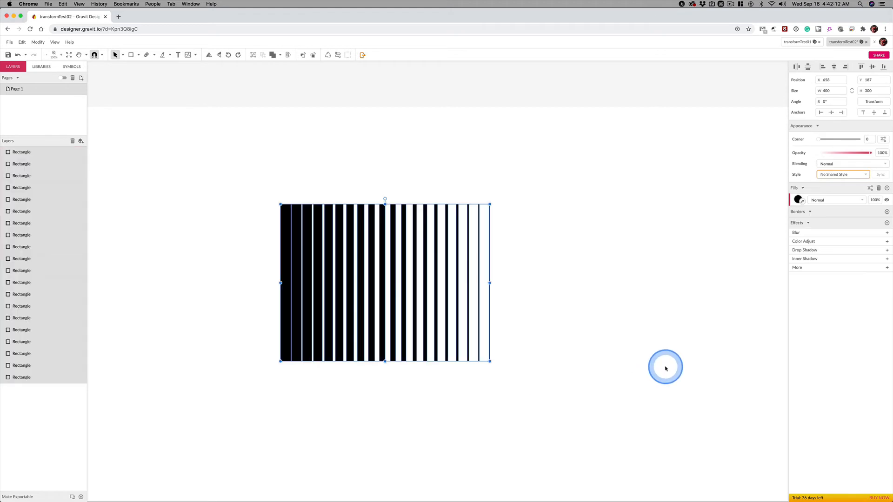
key("super+s")
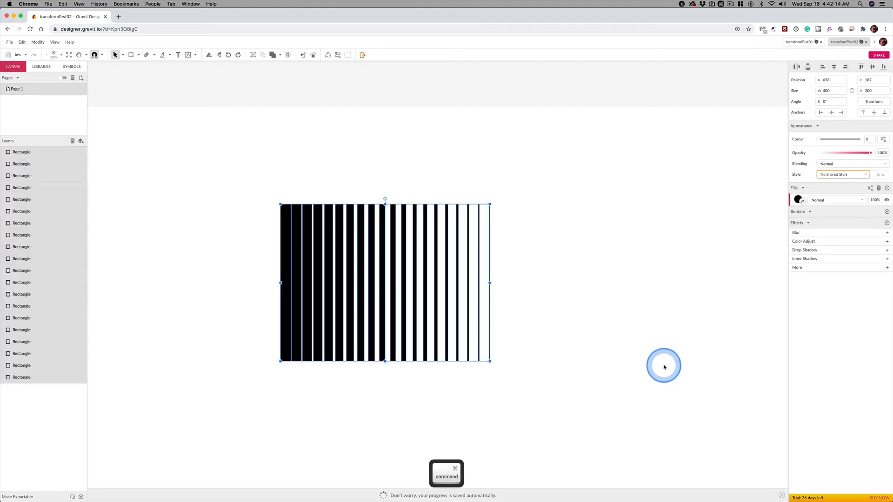
- Duplicate all the bars, rotated 180°, and place the copy beside the thin end of the original row
key("super+v")
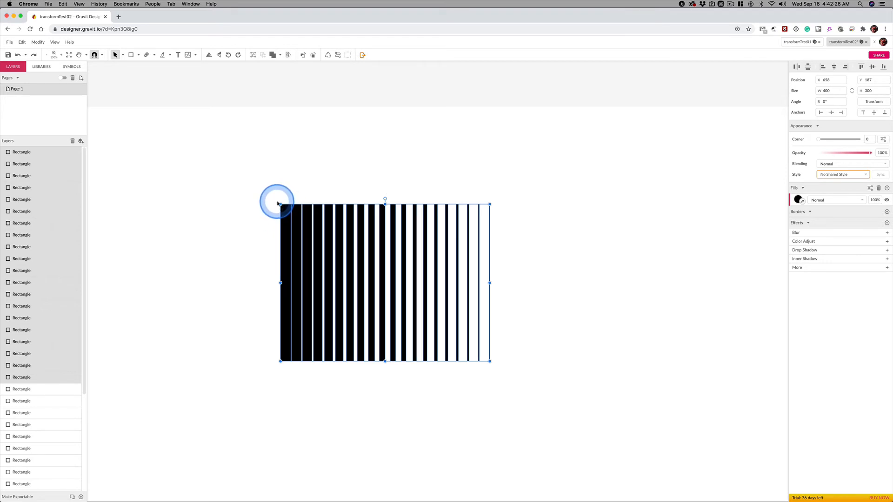
left_click_drag(278, 202, 522, 367)
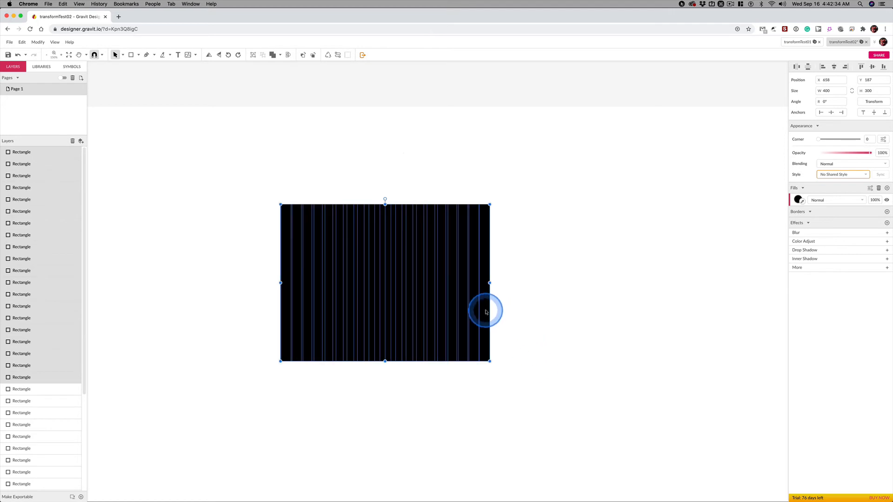
left_click_drag(486, 312, 697, 321)
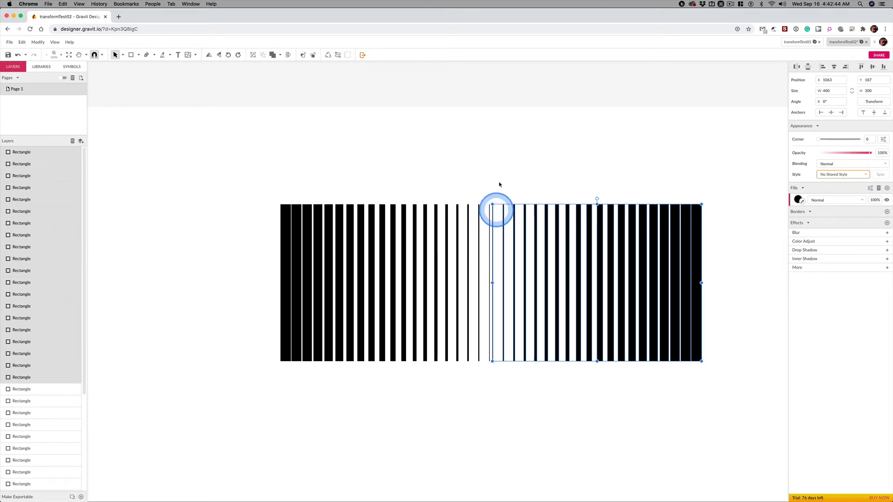
- Nudge the rotated copy to X 1057 so the two 1 px bars overlap, and check the centre bar's size and position
key("Left")
key("Left")
key("Left")
key("Left")
key("Left")
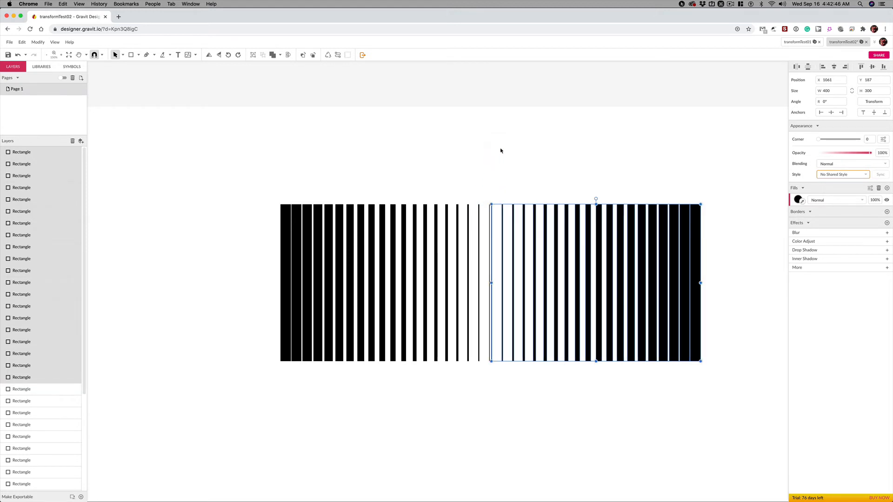
key("Left")
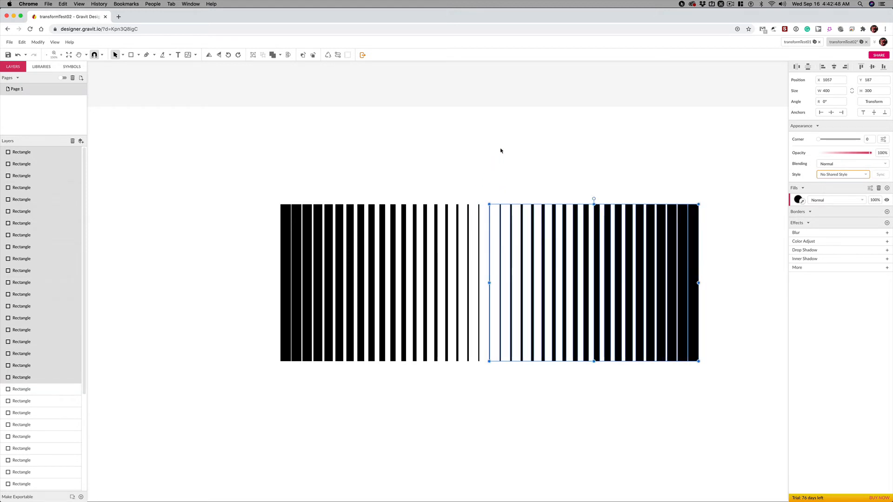
key("Left")
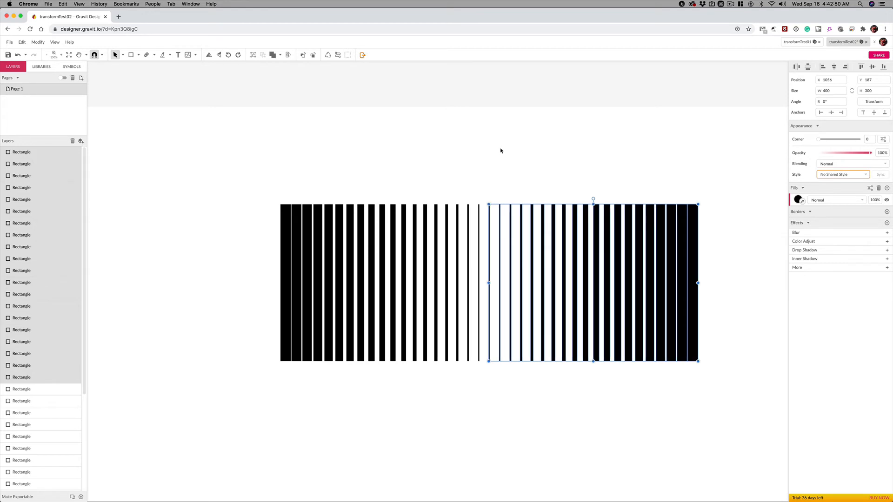
key("Right")
left_click(511, 158)
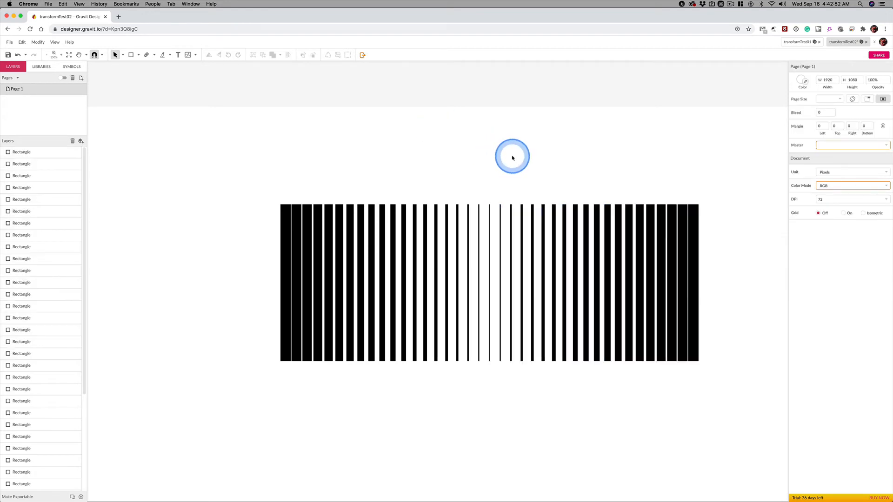
left_click(489, 360)
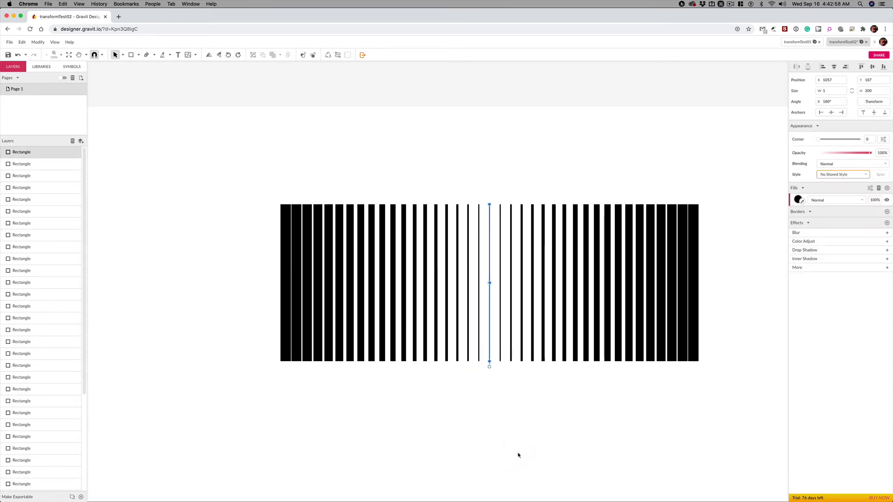
left_click(519, 455)
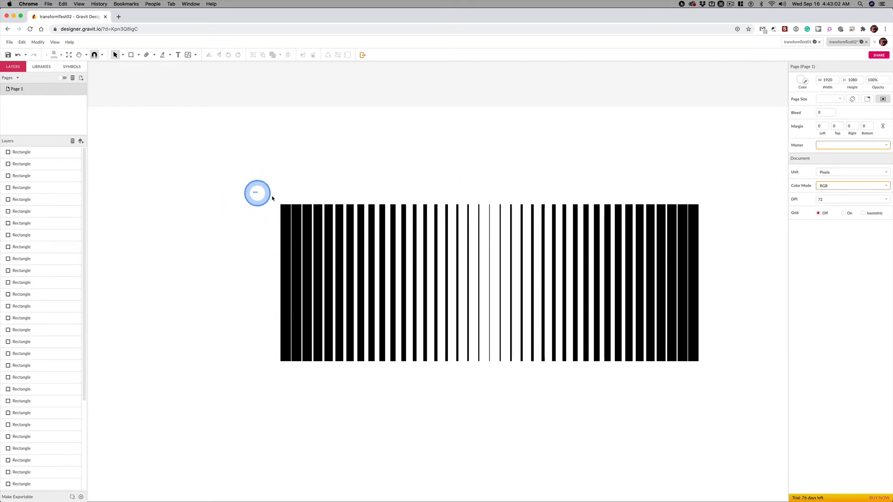
- Select the bars of both rows and set their height to 799 px so the pattern becomes a square
left_click_drag(253, 194, 718, 244)
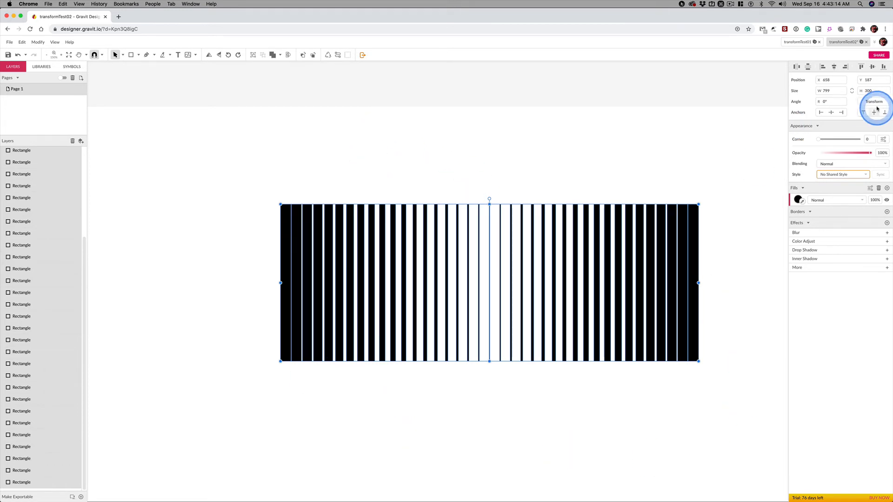
left_click(868, 91)
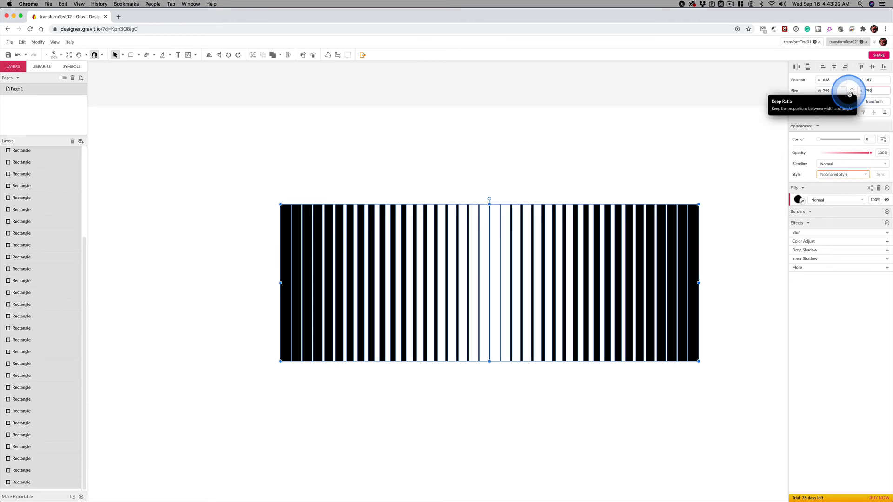
key("Return")
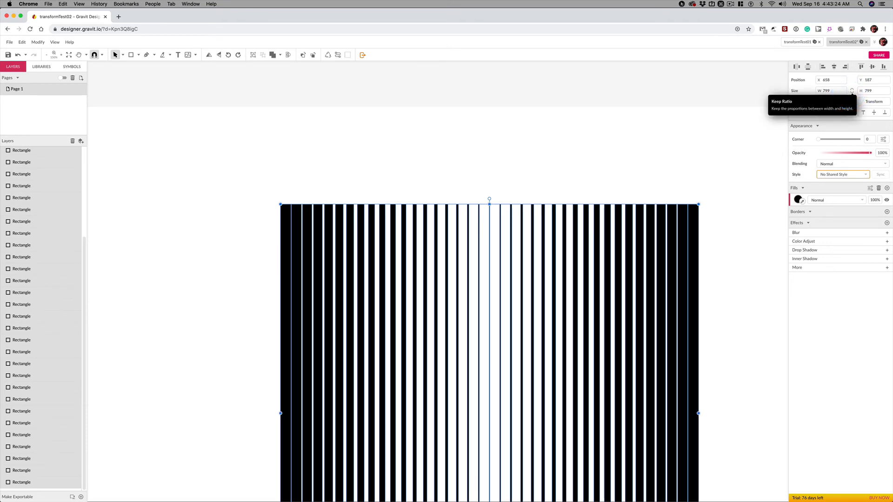
key("super+0")
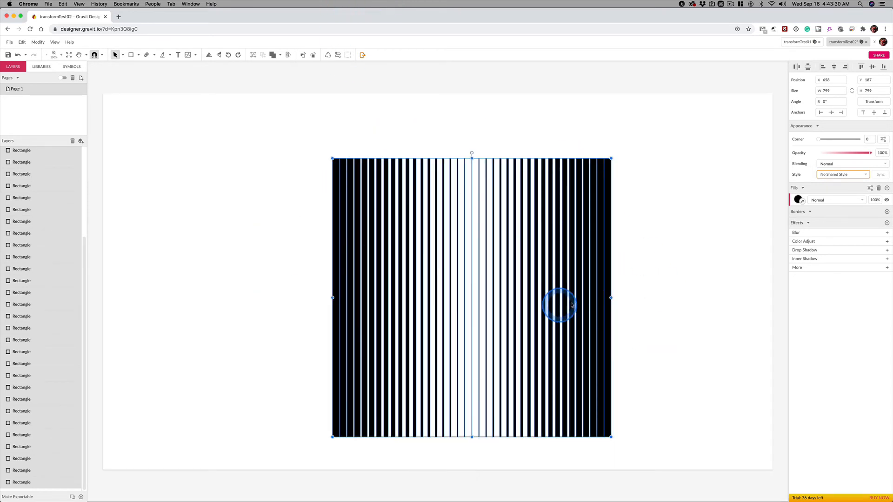
left_click(684, 247)
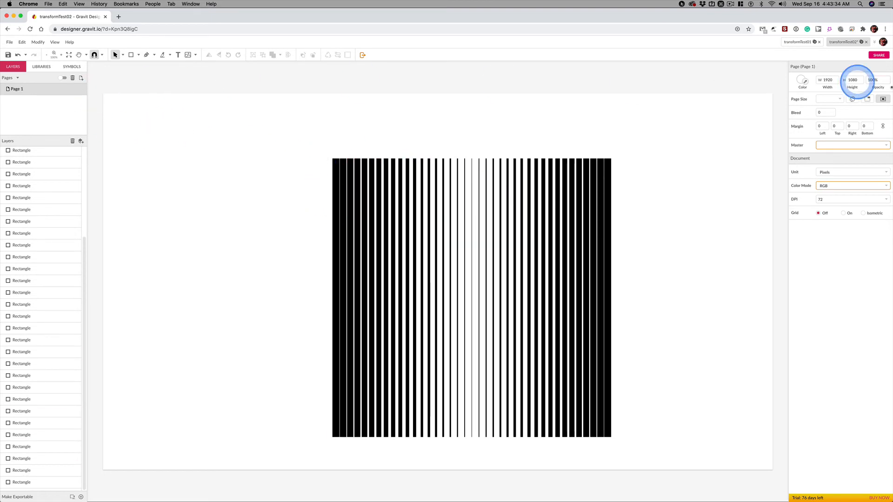
- Check the square pattern's dimensions and fit the page size to it at 799 × 799 px
left_click_drag(292, 144, 718, 335)
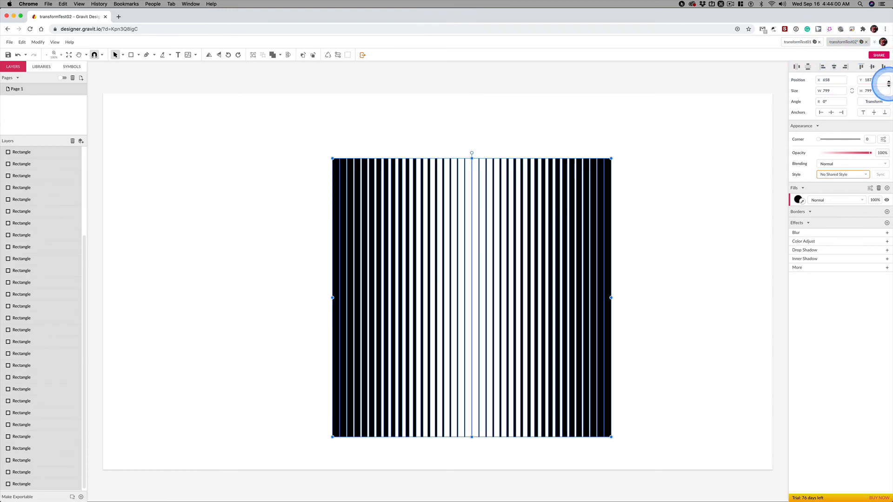
left_click(697, 157)
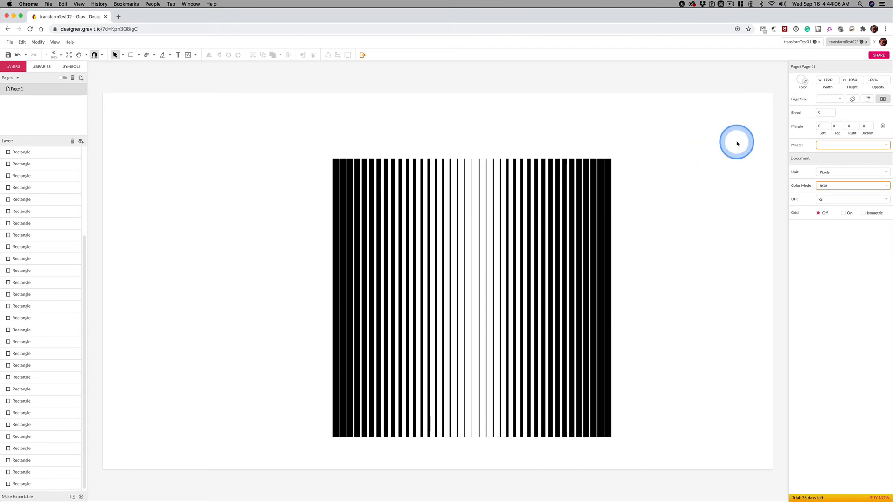
left_click(869, 100)
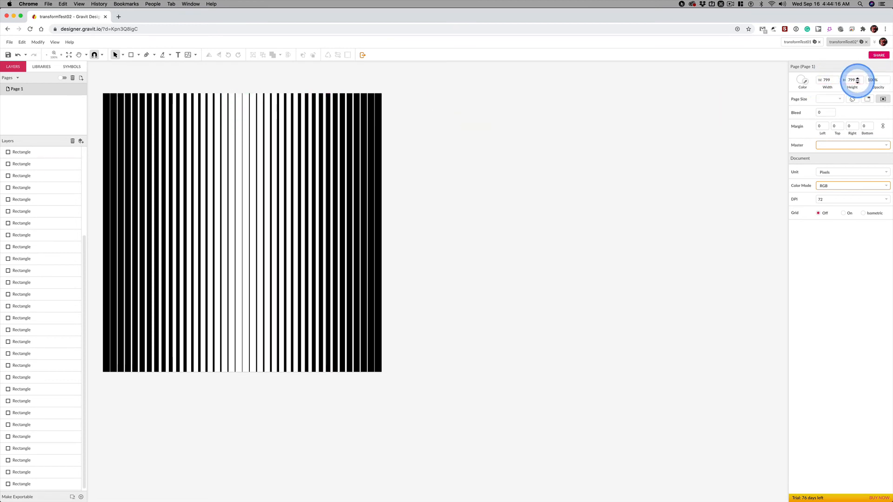
key("super+0")
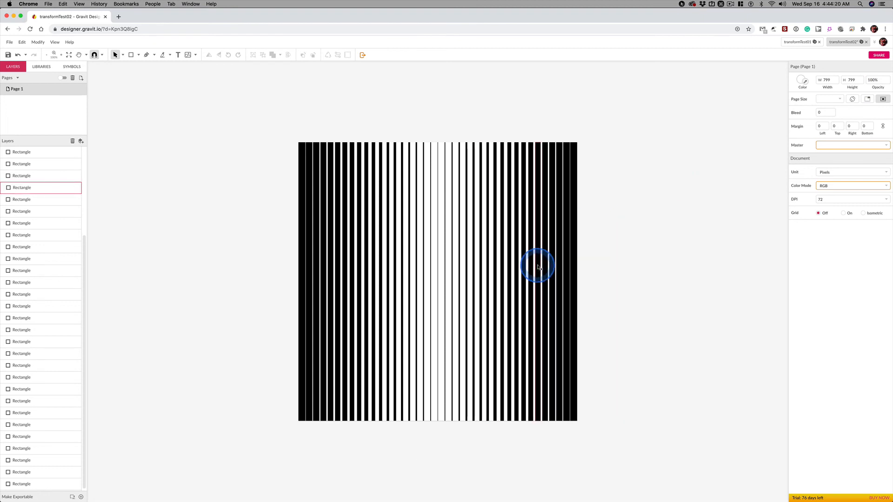
key("super+equal")
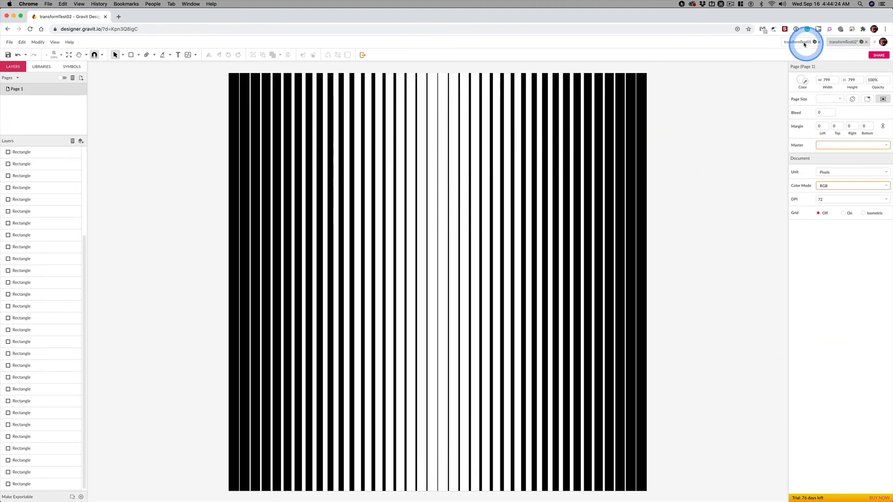
- Compare the pattern with the one in the transformTest01 document and return to transformTest02
left_click(804, 45)
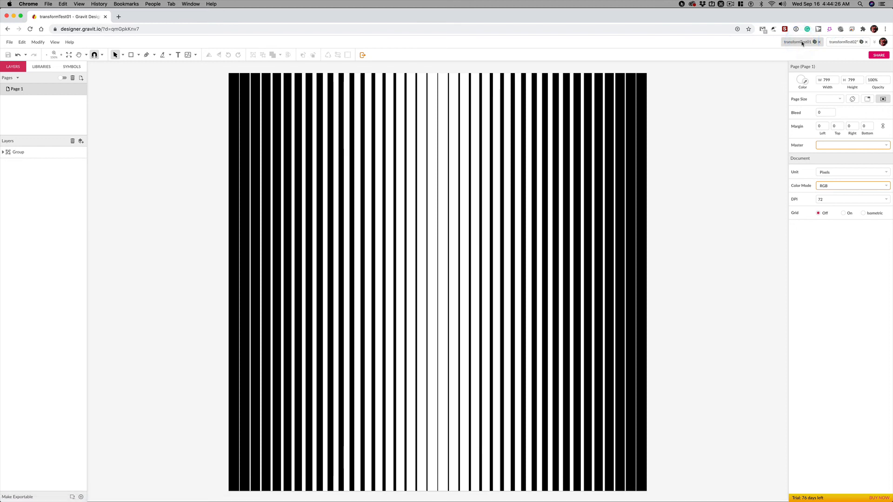
left_click(841, 42)
left_click(716, 175)
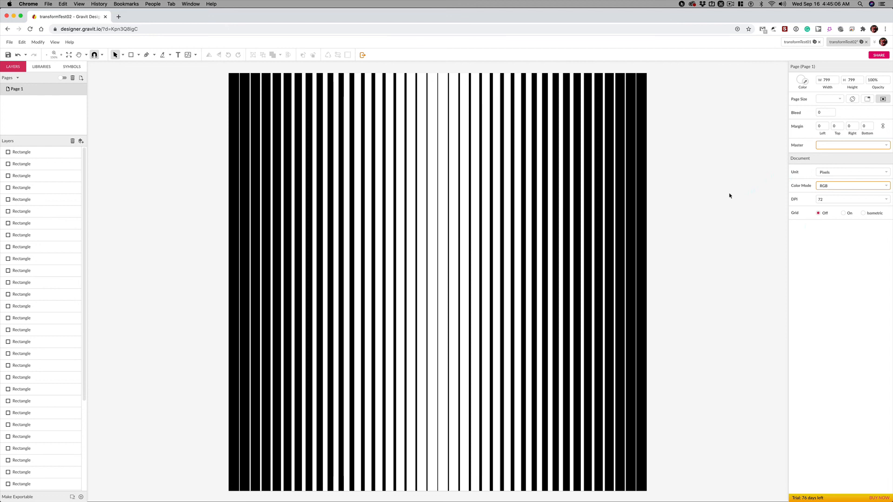
left_click(693, 206)
left_click(681, 242)
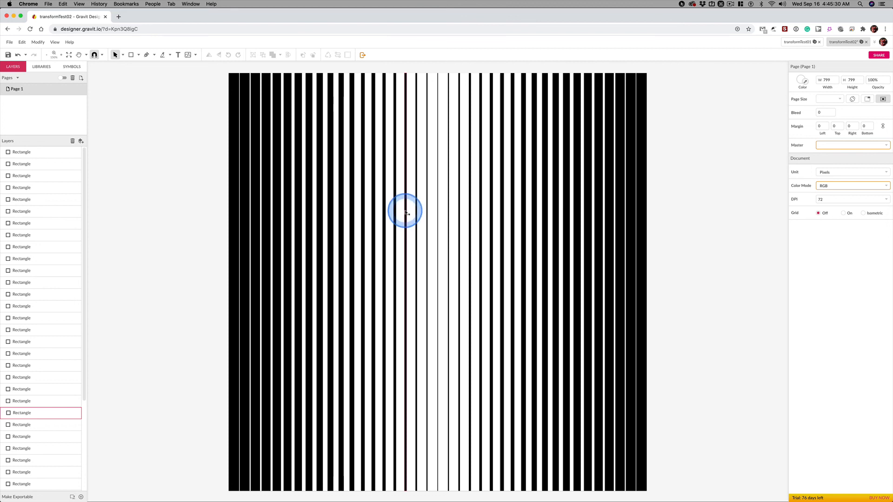
left_click(672, 266)
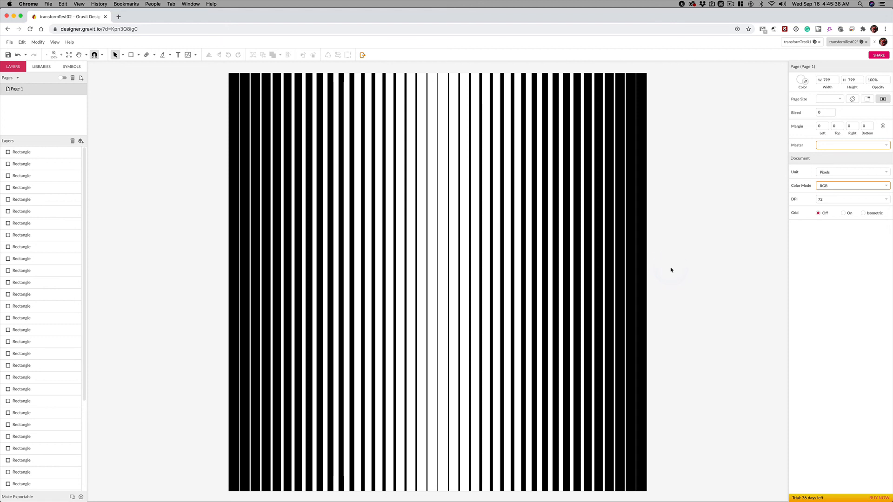
left_click(713, 311)
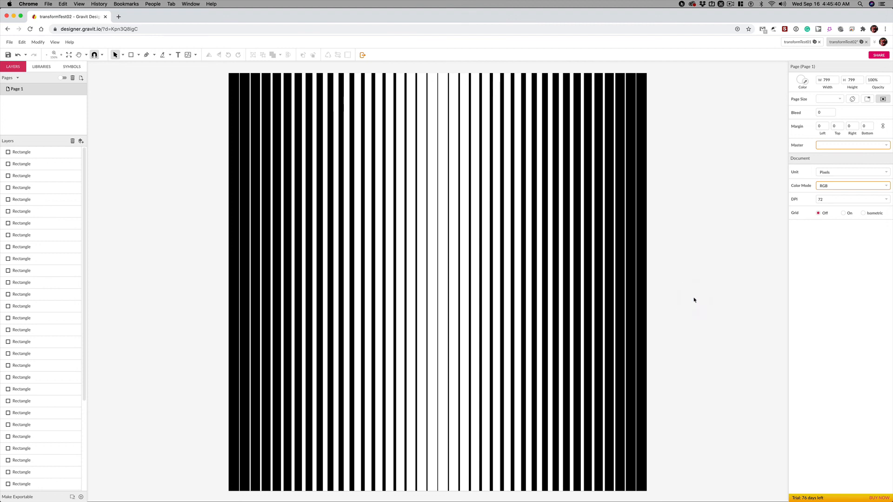